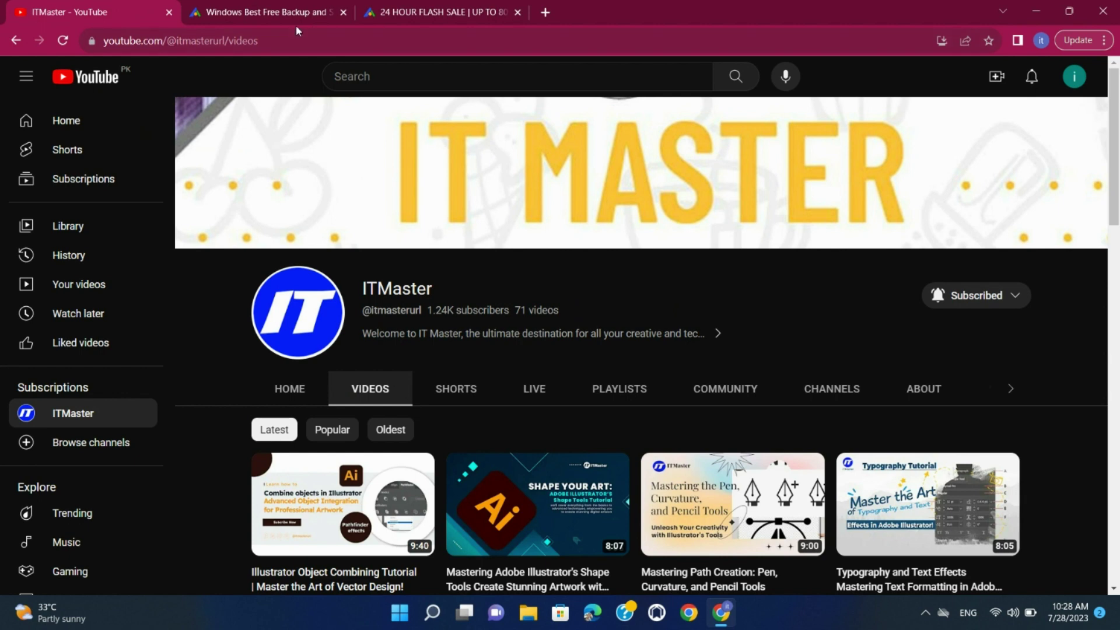
Switch to the 'Windows Best Free Backup' tab showing the AOMEI Backupper Standard page.
click(270, 12)
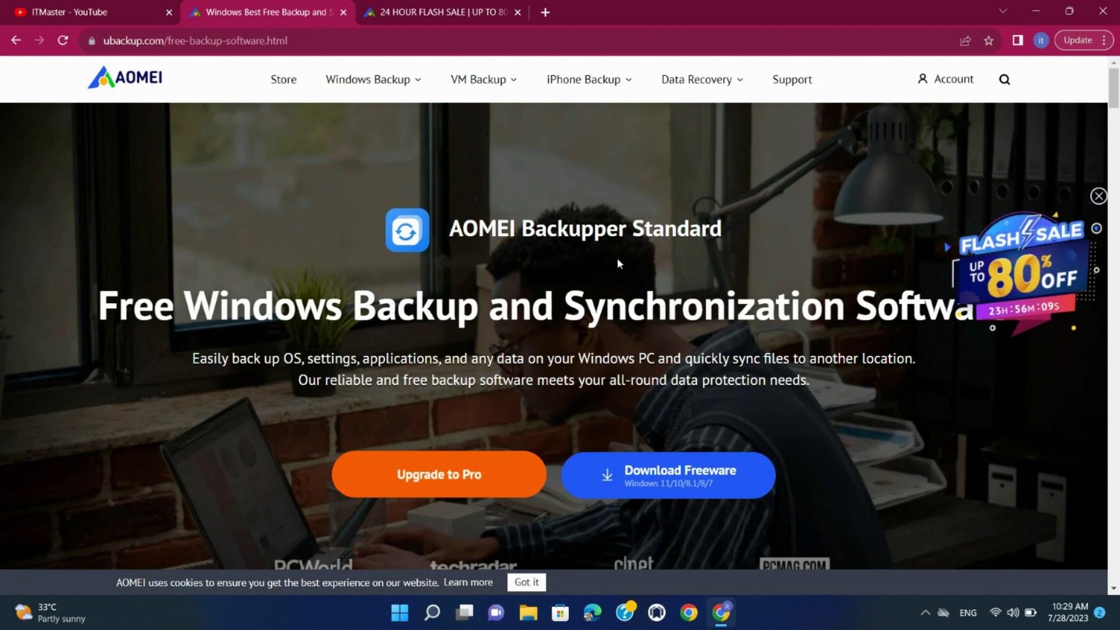
scroll(682, 376, down, 1)
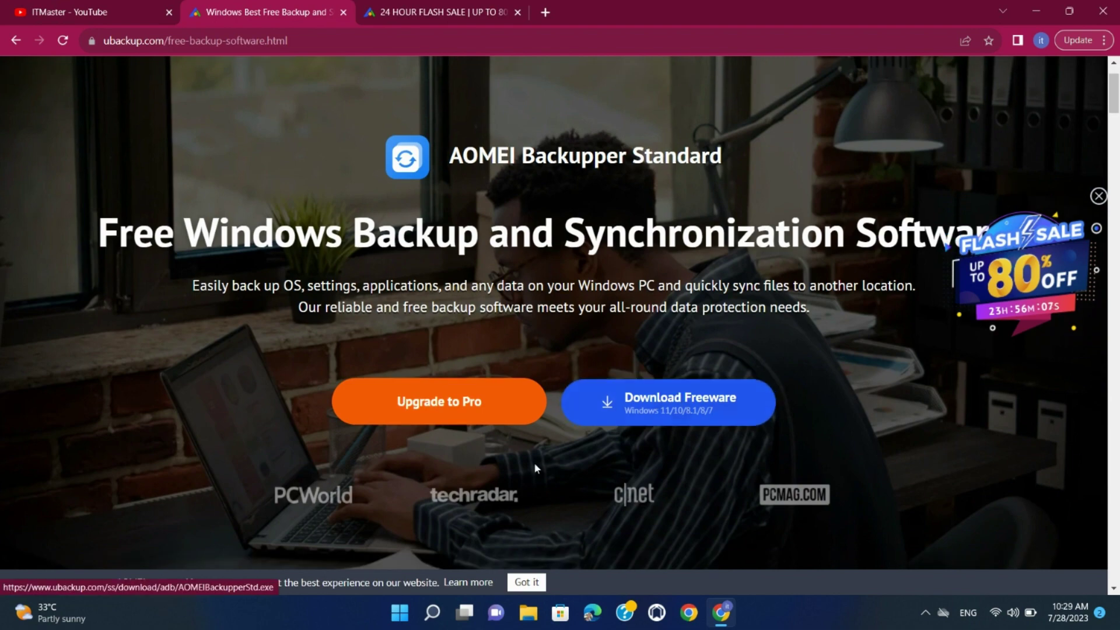
scroll(605, 339, down, 4)
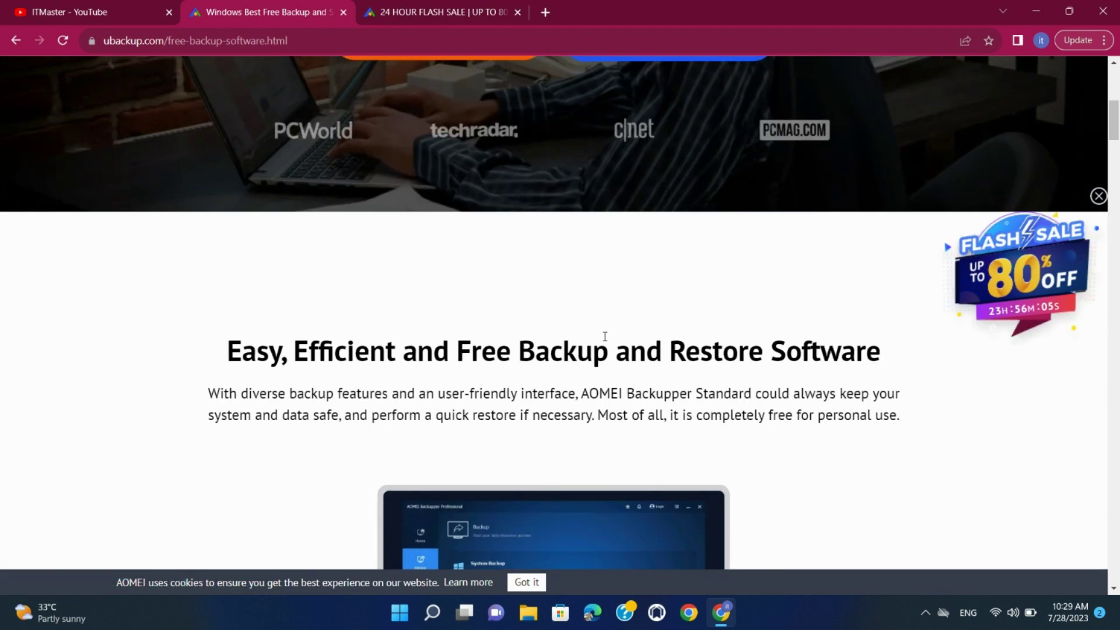
scroll(604, 338, down, 1)
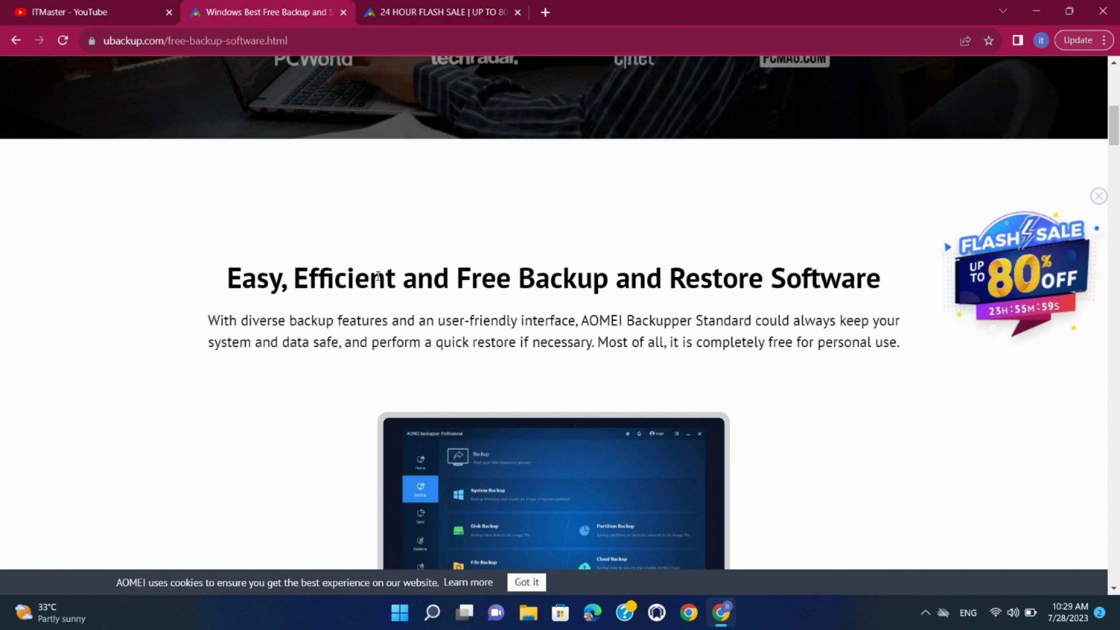
scroll(756, 269, down, 1)
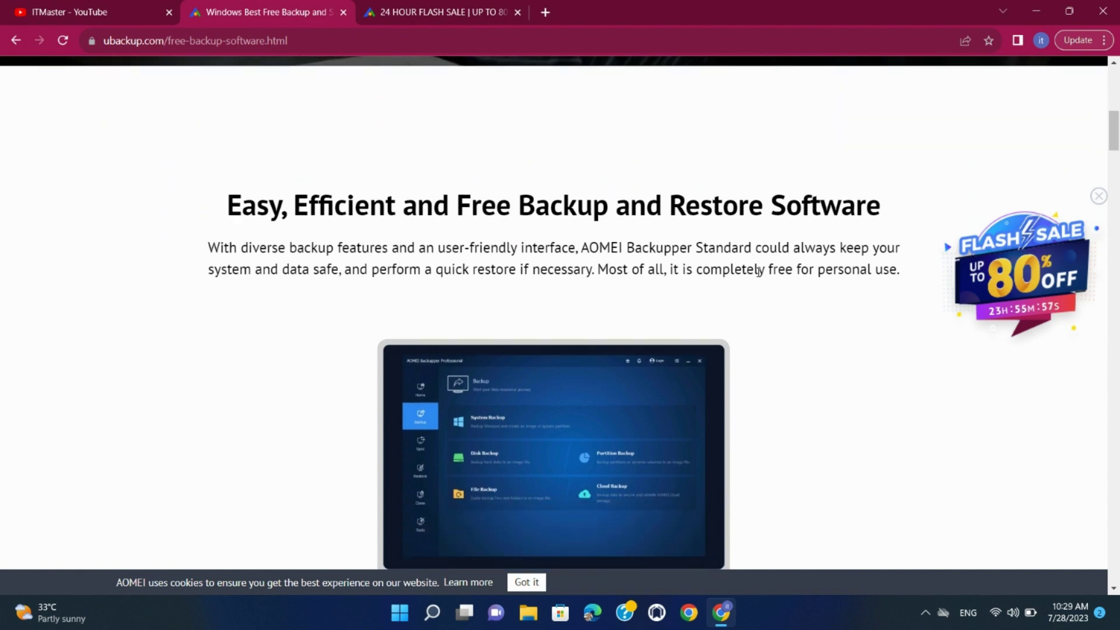
scroll(759, 271, down, 5)
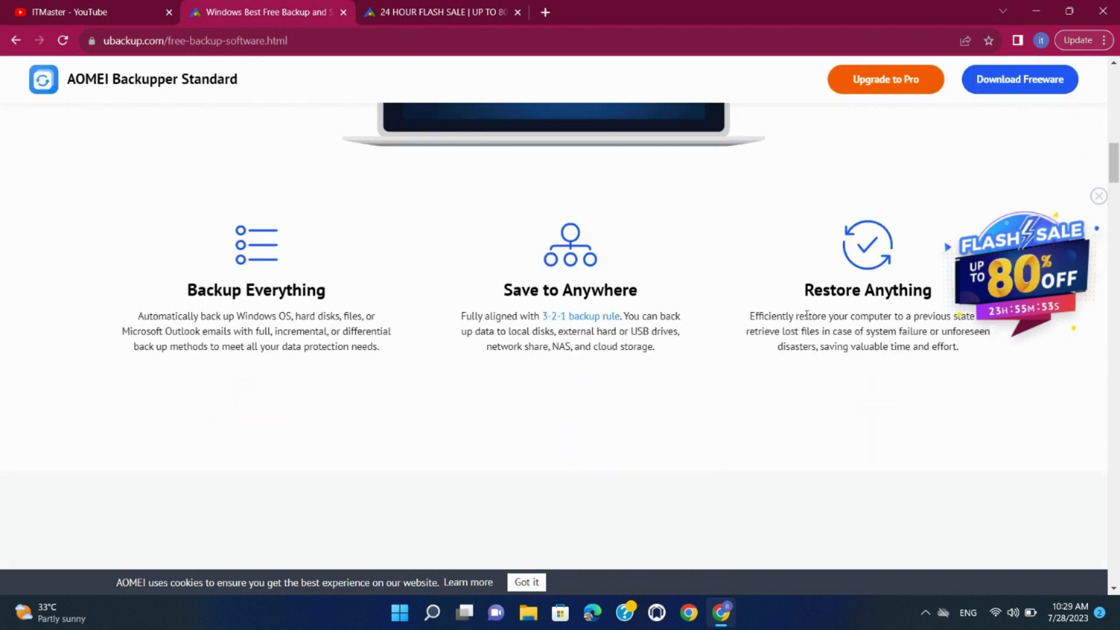
scroll(867, 313, down, 3)
scroll(867, 313, down, 2)
scroll(595, 320, down, 1)
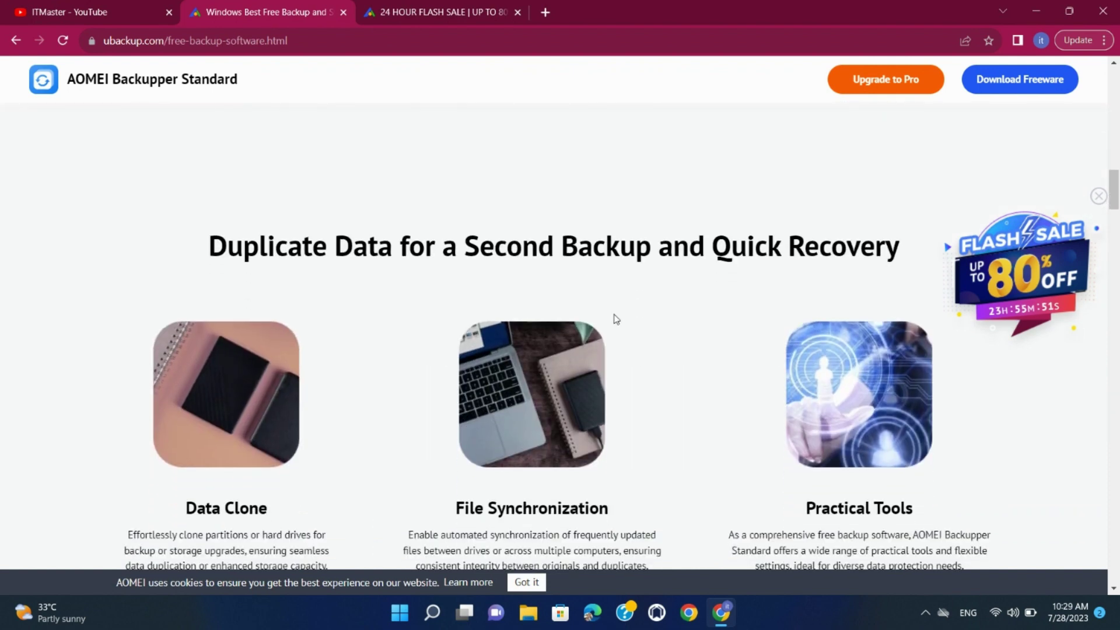
scroll(611, 301, down, 2)
scroll(612, 313, down, 1)
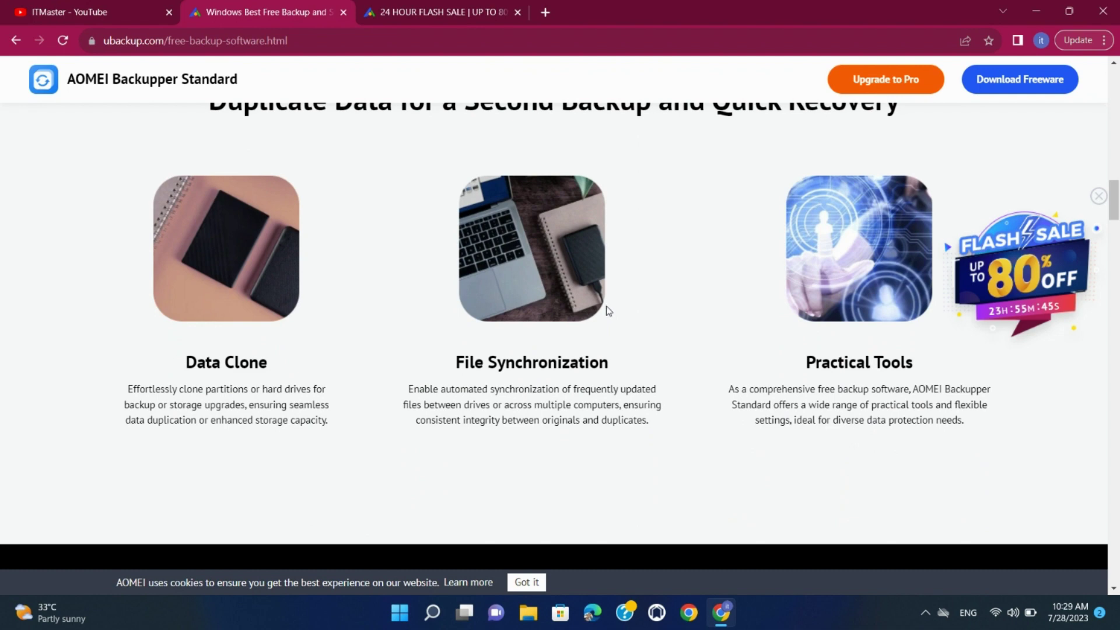
scroll(607, 305, down, 3)
scroll(606, 306, down, 2)
scroll(606, 306, down, 2)
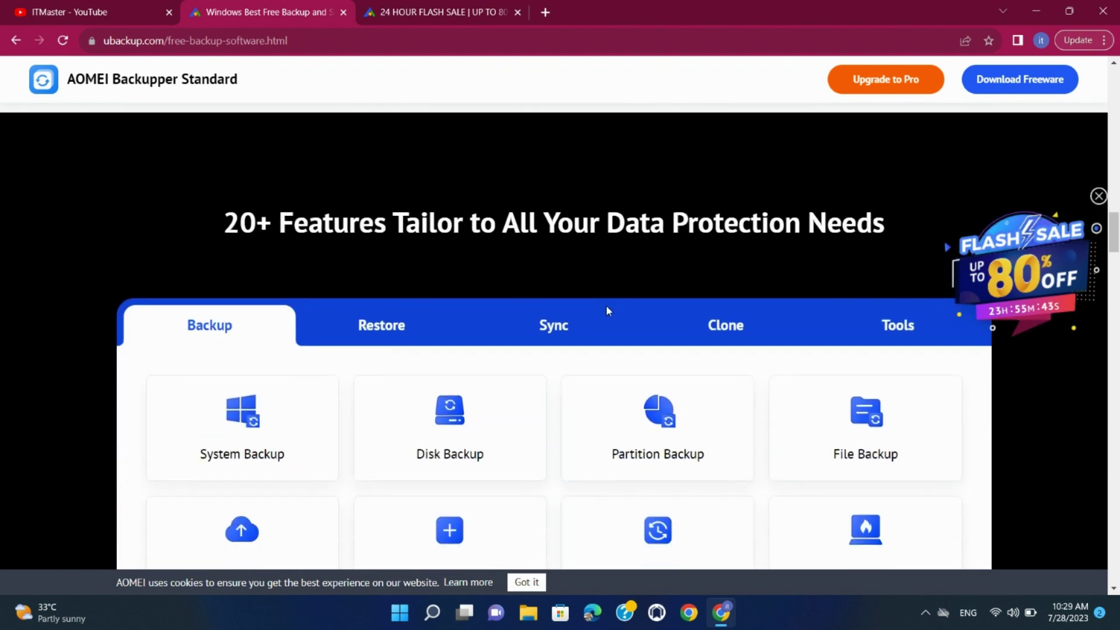
scroll(606, 305, down, 1)
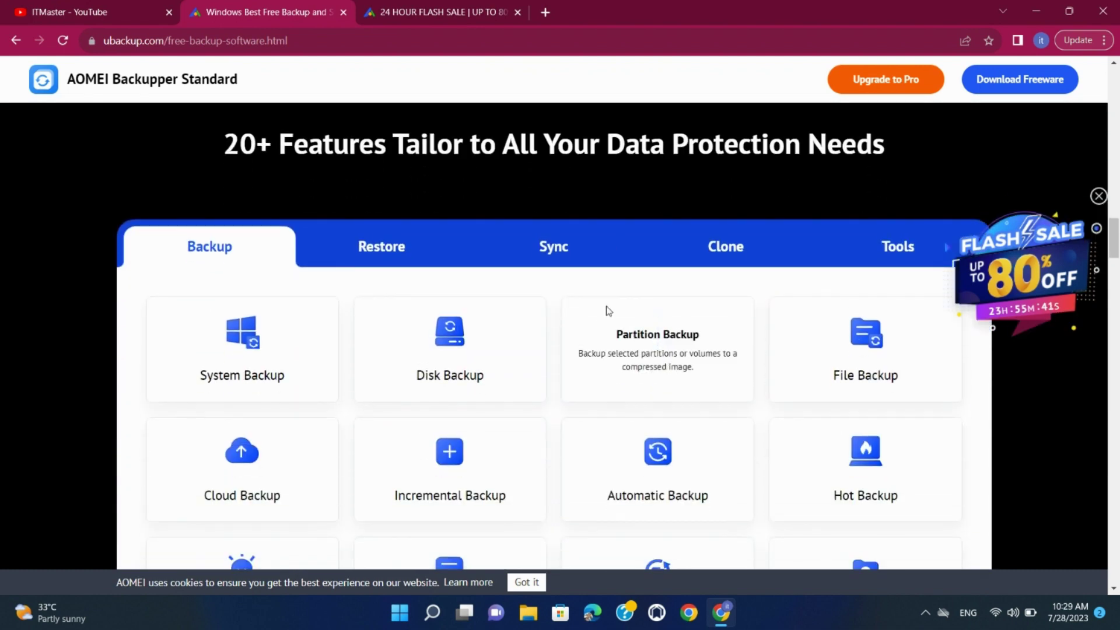
scroll(607, 309, down, 1)
scroll(605, 310, down, 1)
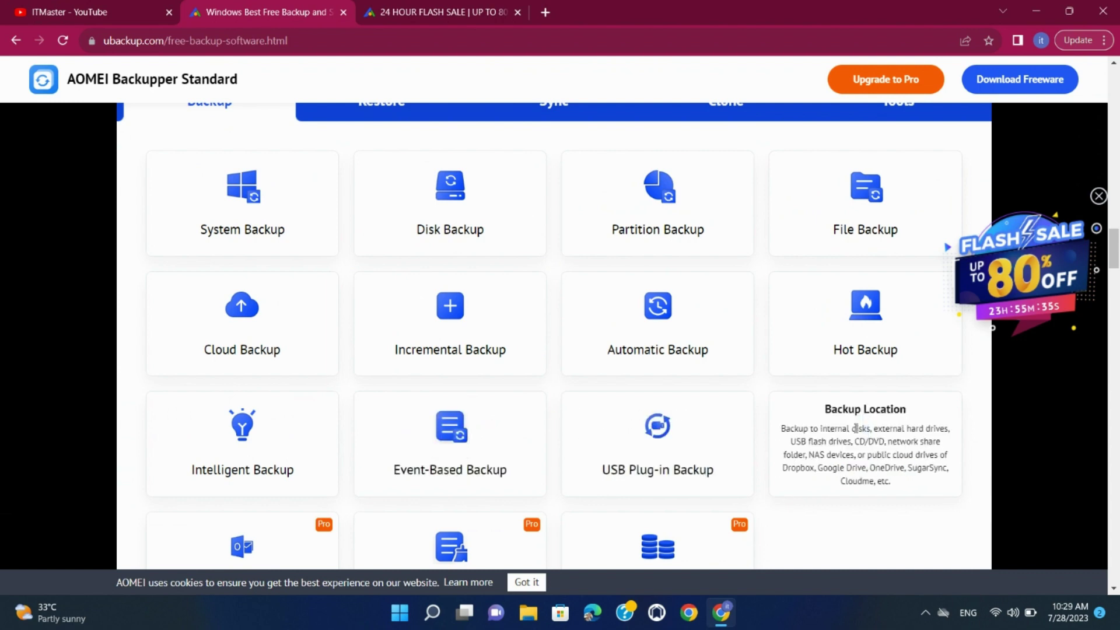
scroll(865, 437, down, 2)
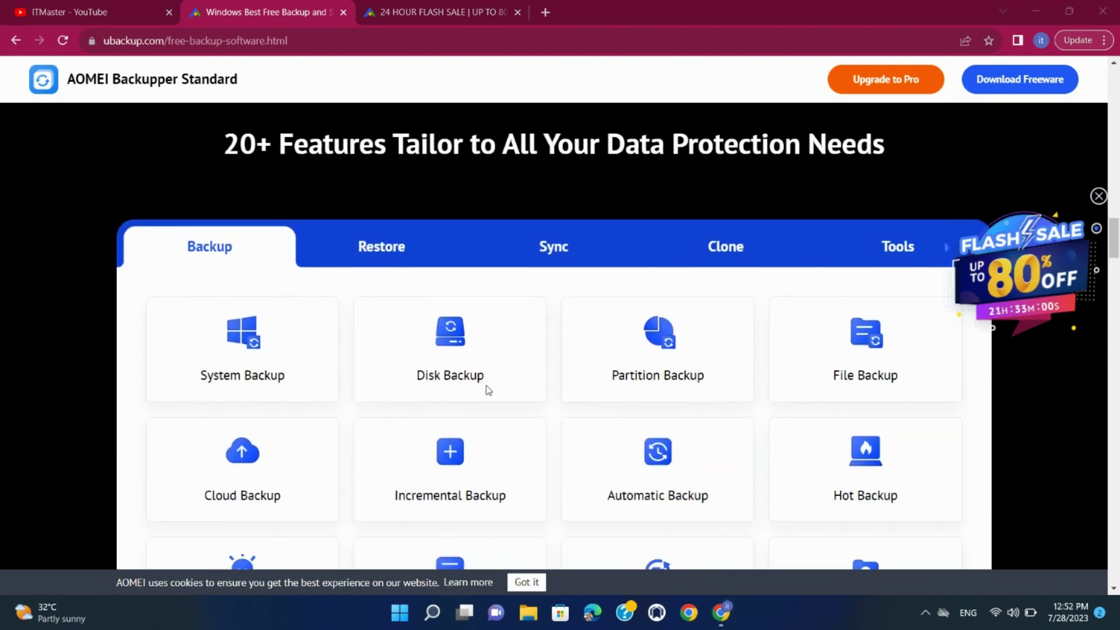
scroll(491, 385, down, 1)
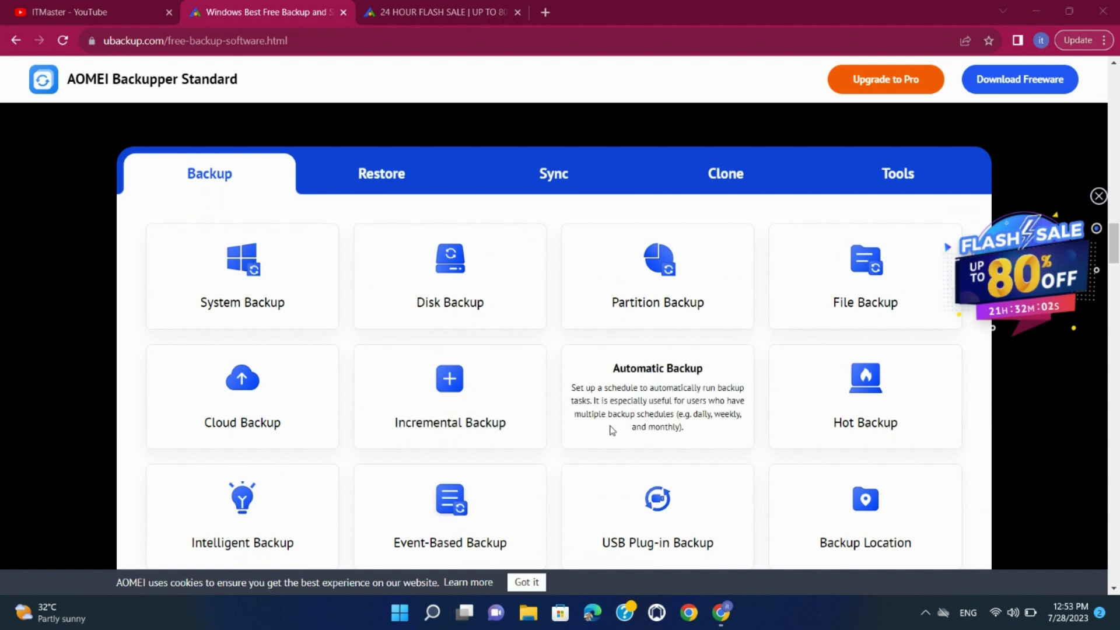
mouse_move(242, 468)
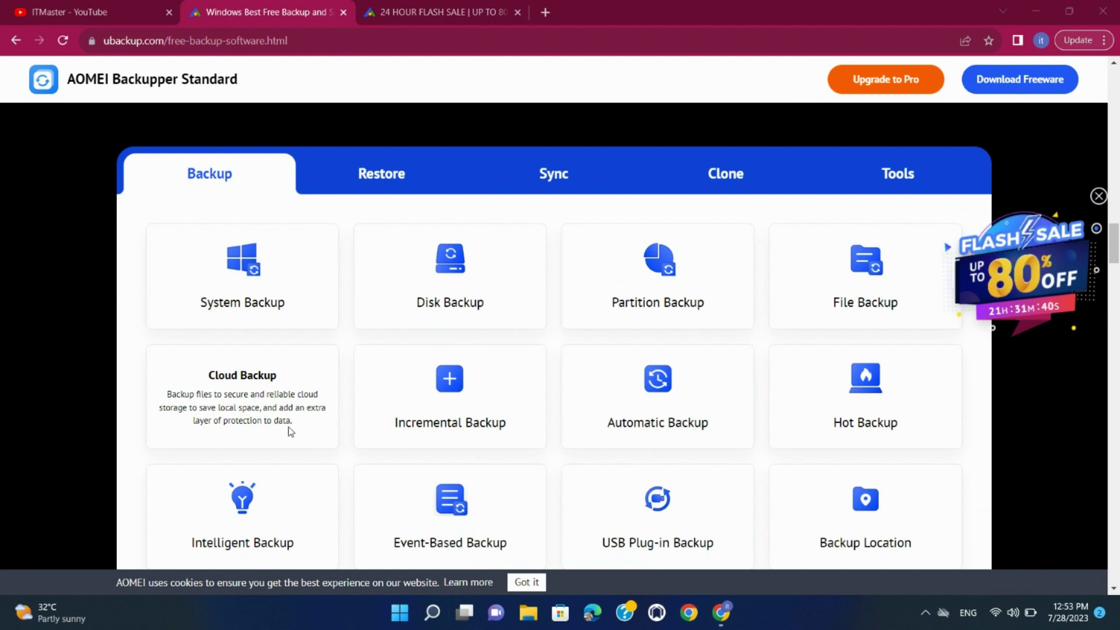
scroll(854, 528, down, 2)
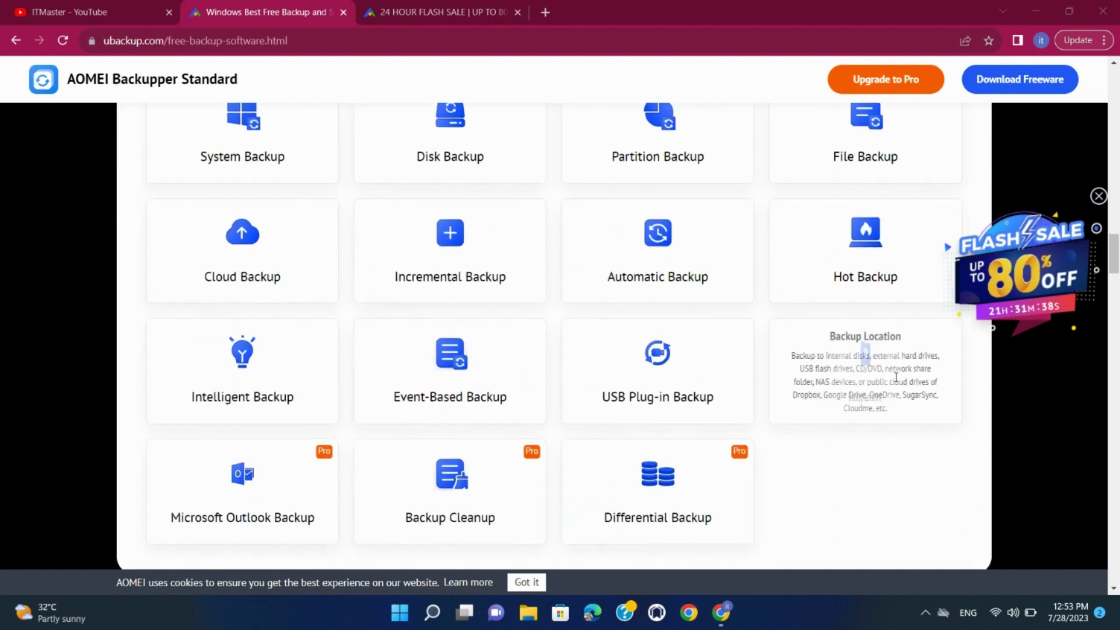
mouse_move(242, 491)
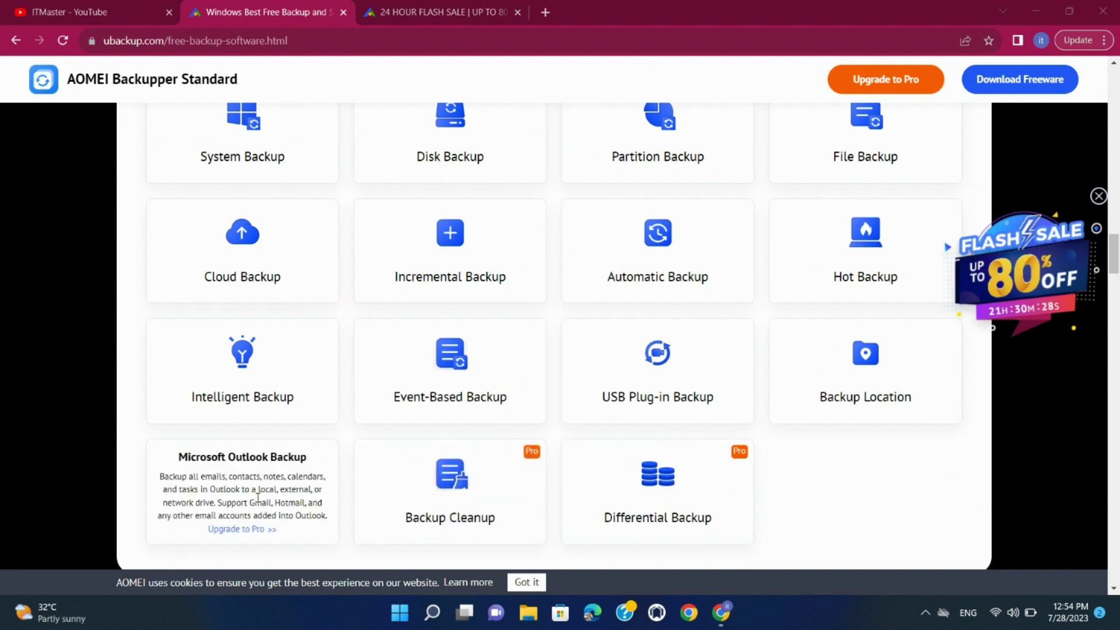
scroll(259, 494, down, 1)
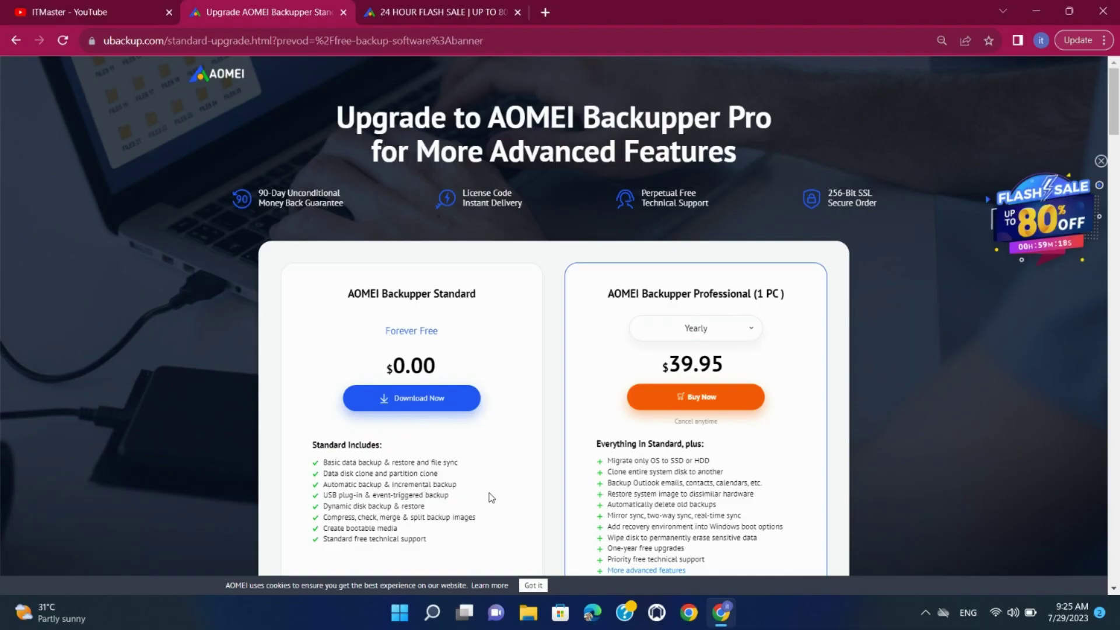
scroll(569, 429, down, 3)
scroll(566, 443, down, 2)
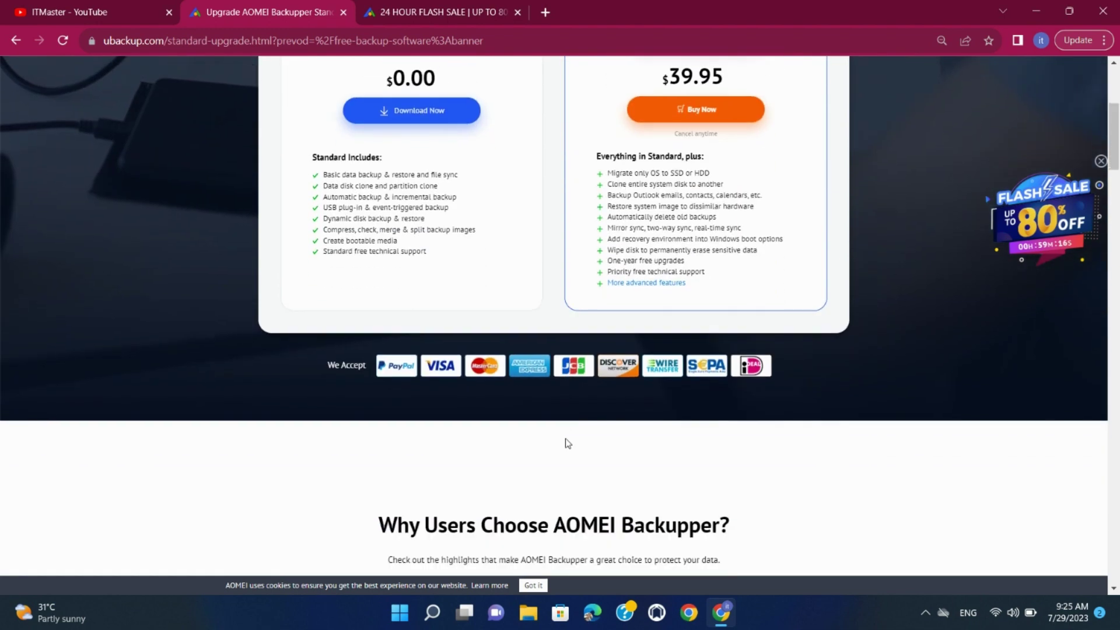
scroll(566, 442, down, 3)
scroll(566, 442, down, 2)
scroll(333, 472, down, 1)
scroll(332, 473, down, 1)
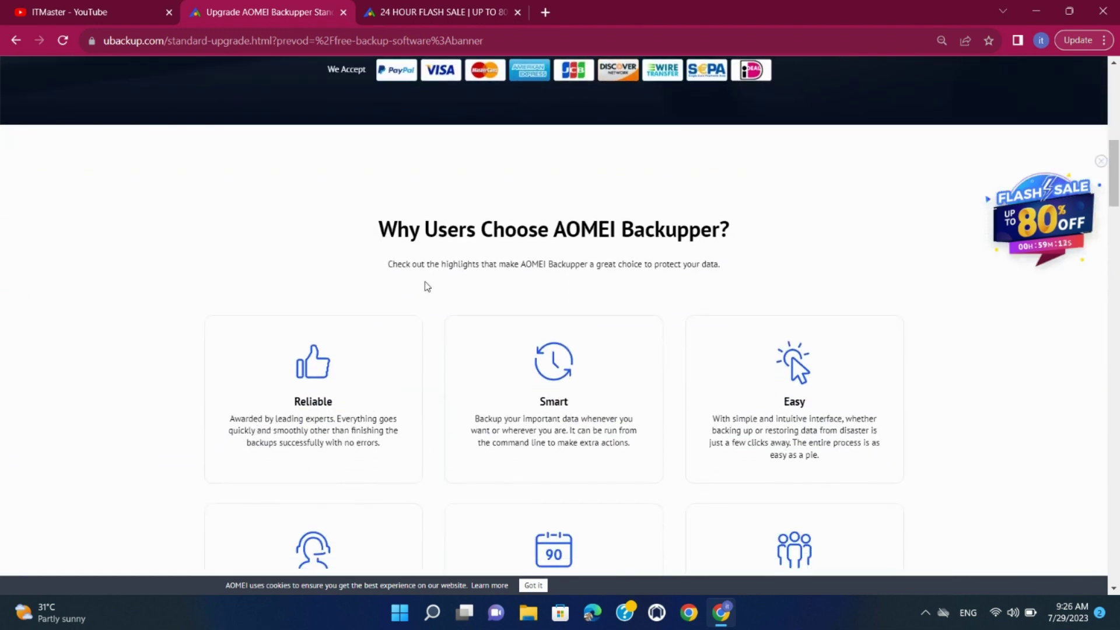
scroll(619, 432, down, 2)
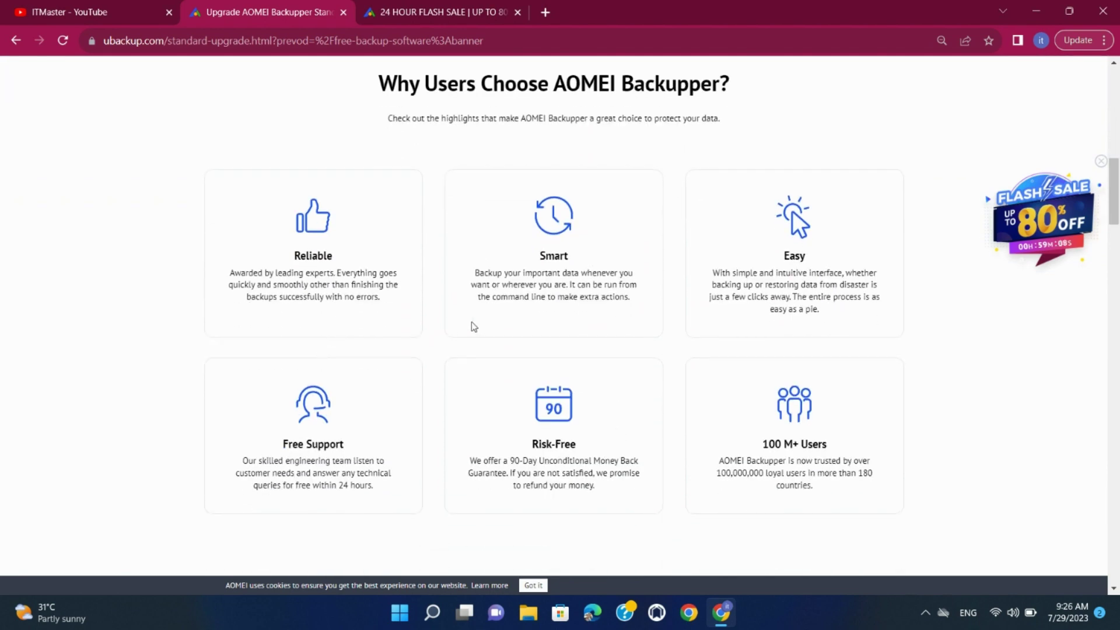
scroll(785, 282, down, 3)
scroll(783, 288, down, 3)
scroll(779, 302, down, 2)
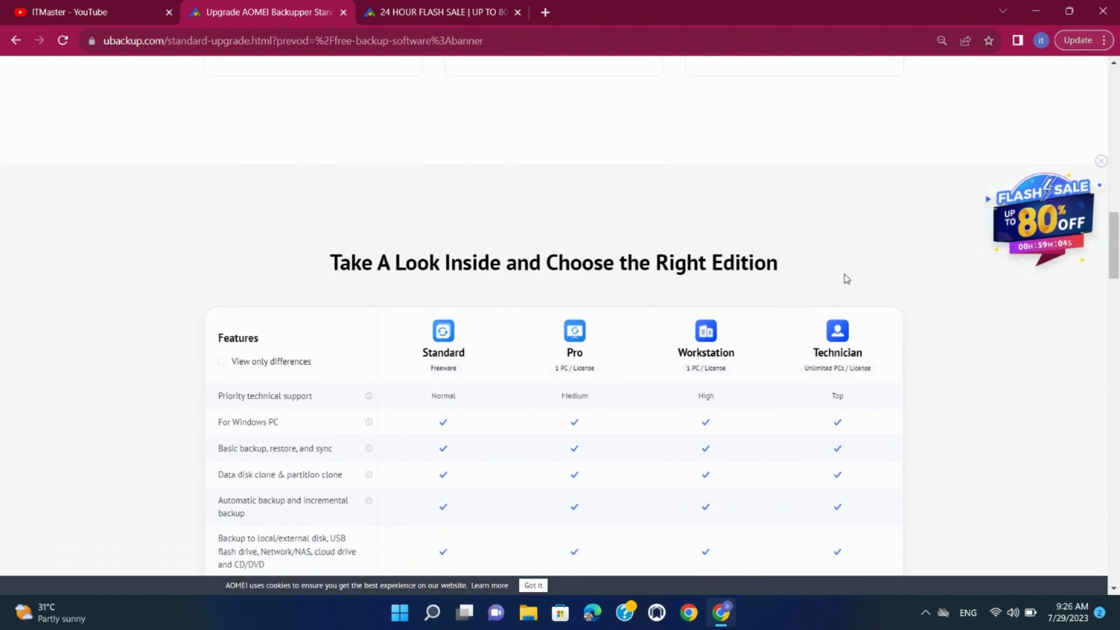
scroll(779, 302, down, 2)
scroll(914, 278, down, 1)
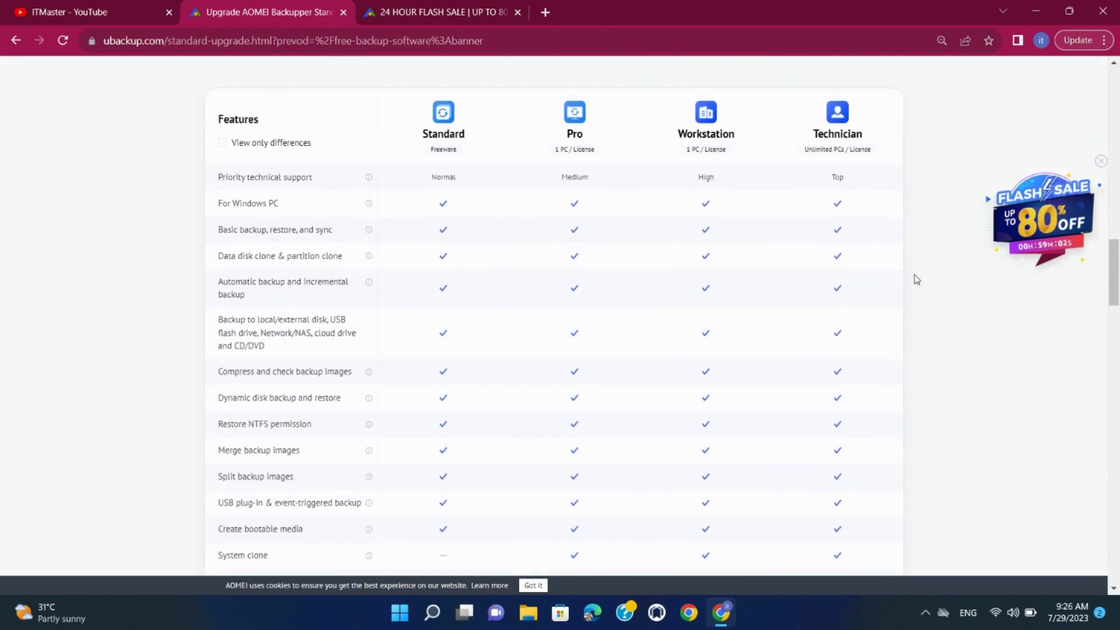
scroll(914, 278, down, 3)
scroll(914, 279, down, 2)
scroll(831, 315, down, 2)
scroll(829, 323, down, 2)
scroll(828, 323, down, 3)
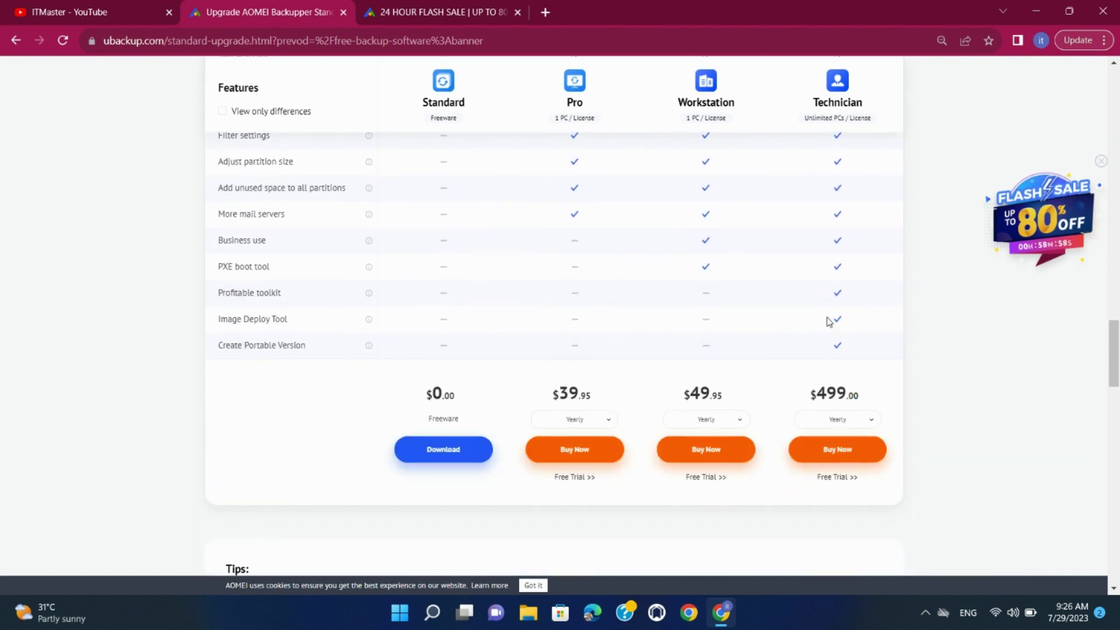
scroll(829, 322, down, 3)
scroll(828, 323, down, 1)
scroll(829, 323, down, 1)
scroll(829, 323, down, 1)
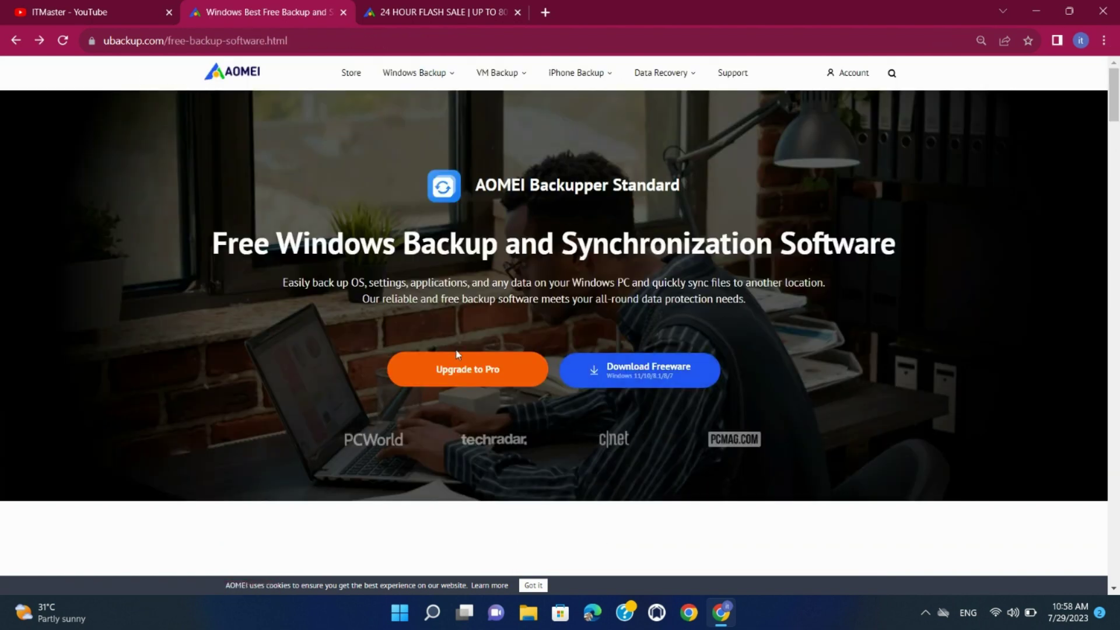
scroll(456, 359, down, 1)
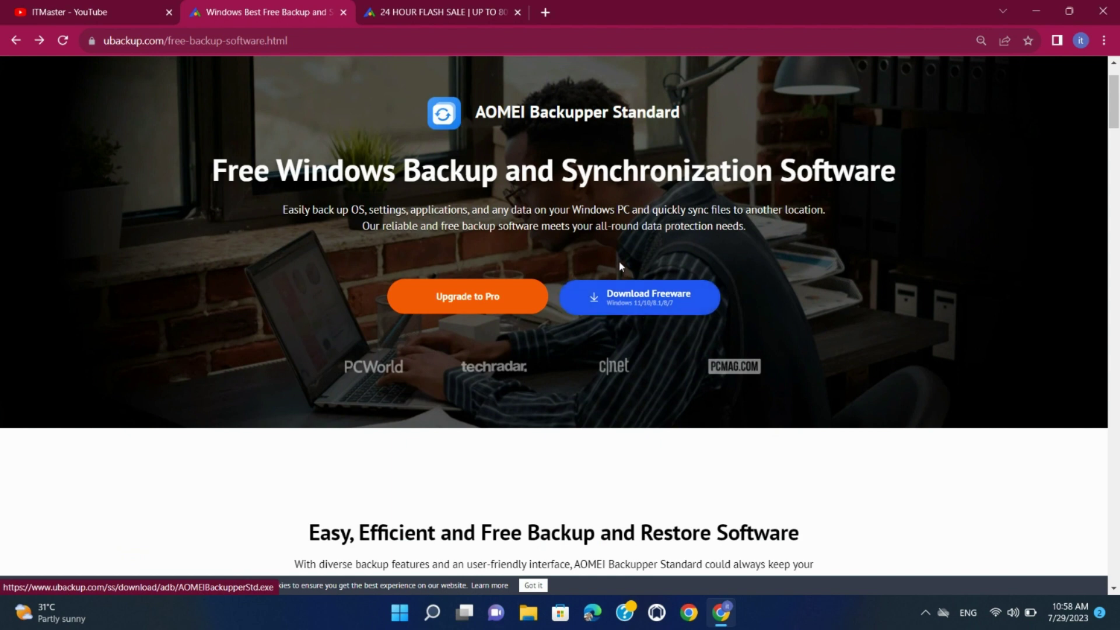
Download the AOMEI Backupper Standard freeware and close the 'AOMEI Backupper is downloading' overlay.
click(639, 300)
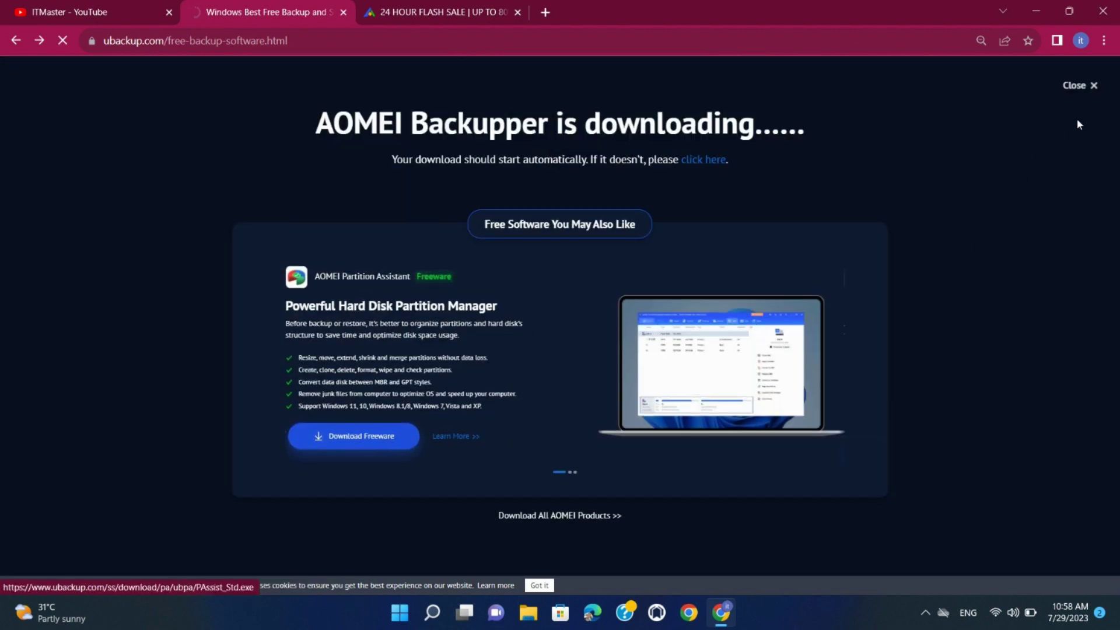
click(1091, 86)
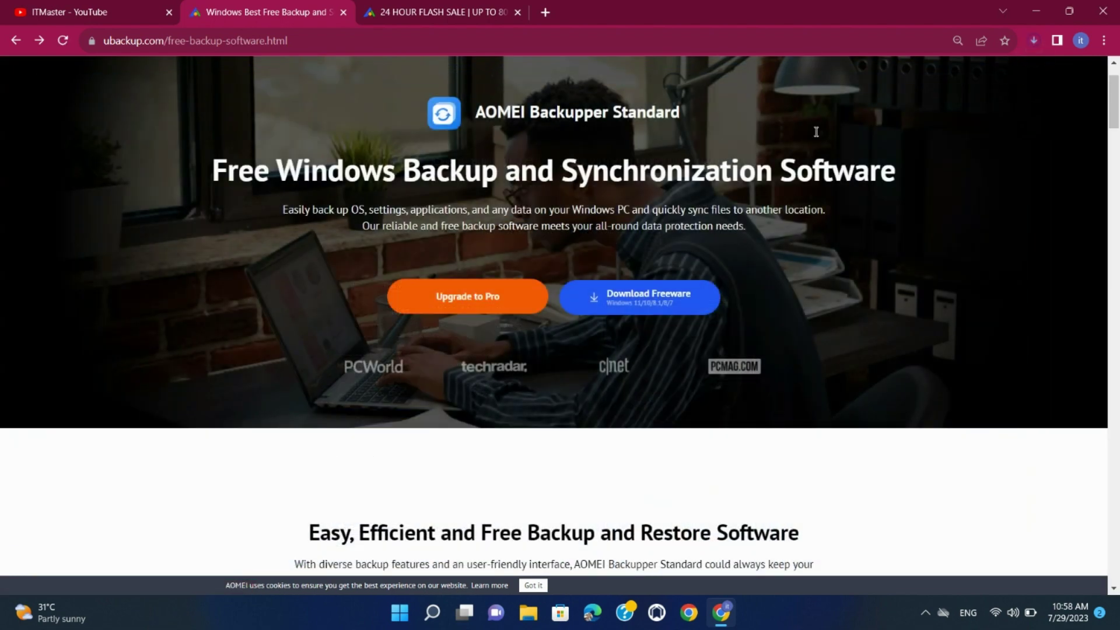
Run the PAssist_Std installer, accept the setup language, skip the upgrade offer, and install.
click(1034, 41)
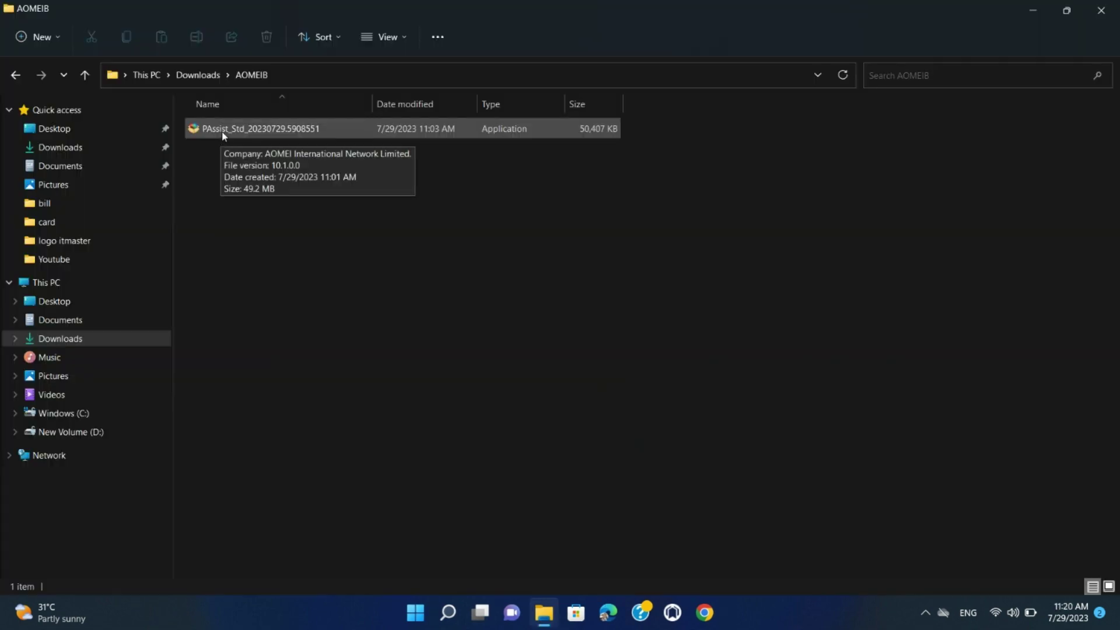
click(221, 132)
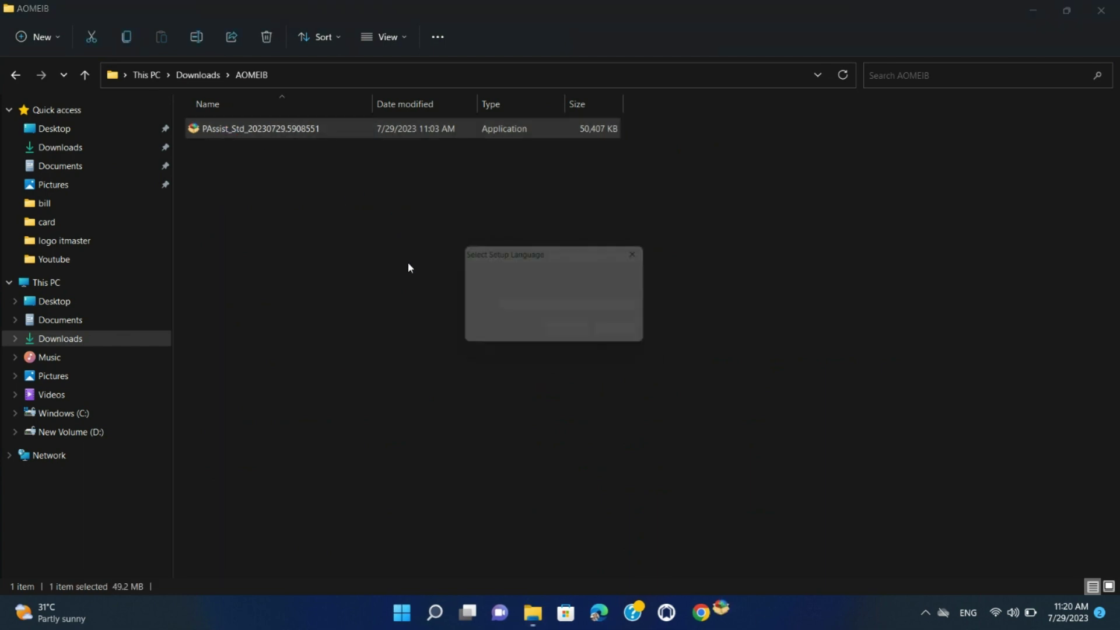
click(556, 340)
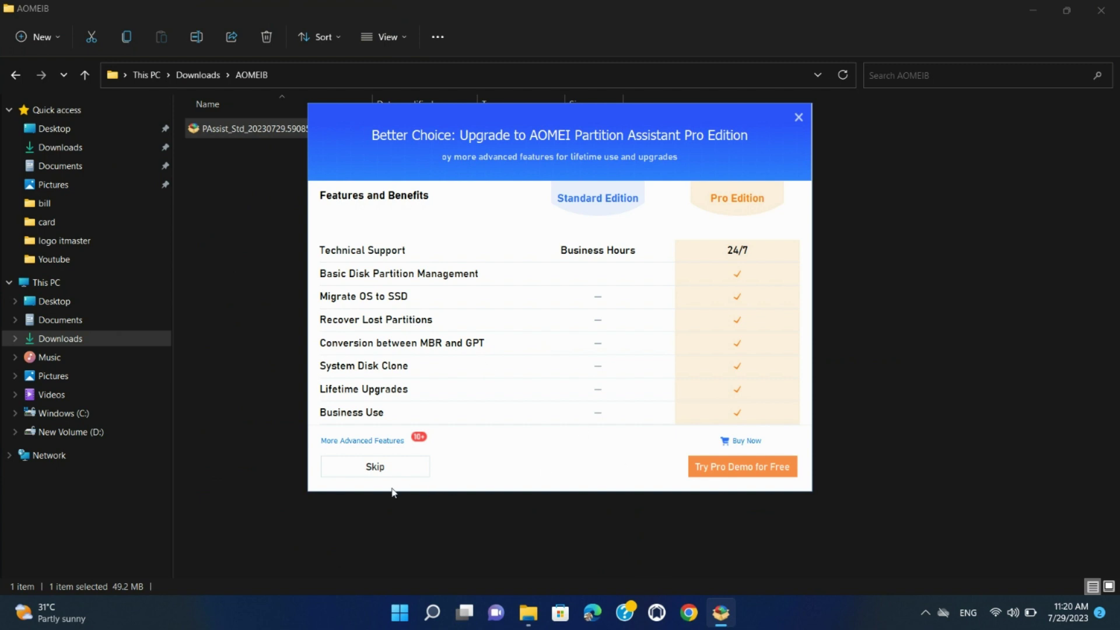
click(382, 469)
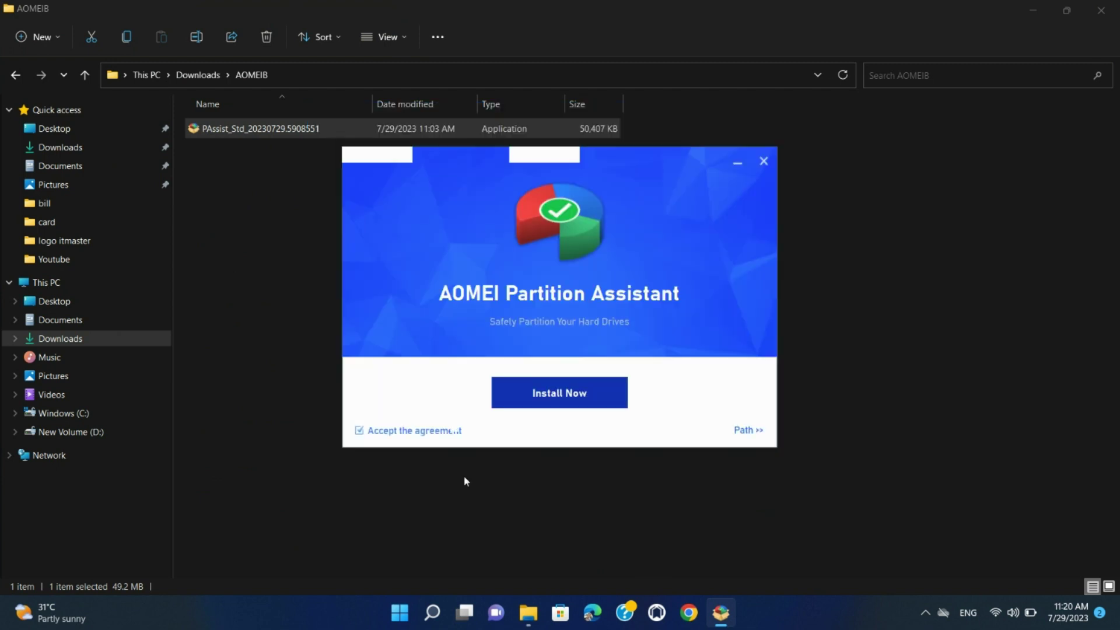
click(540, 403)
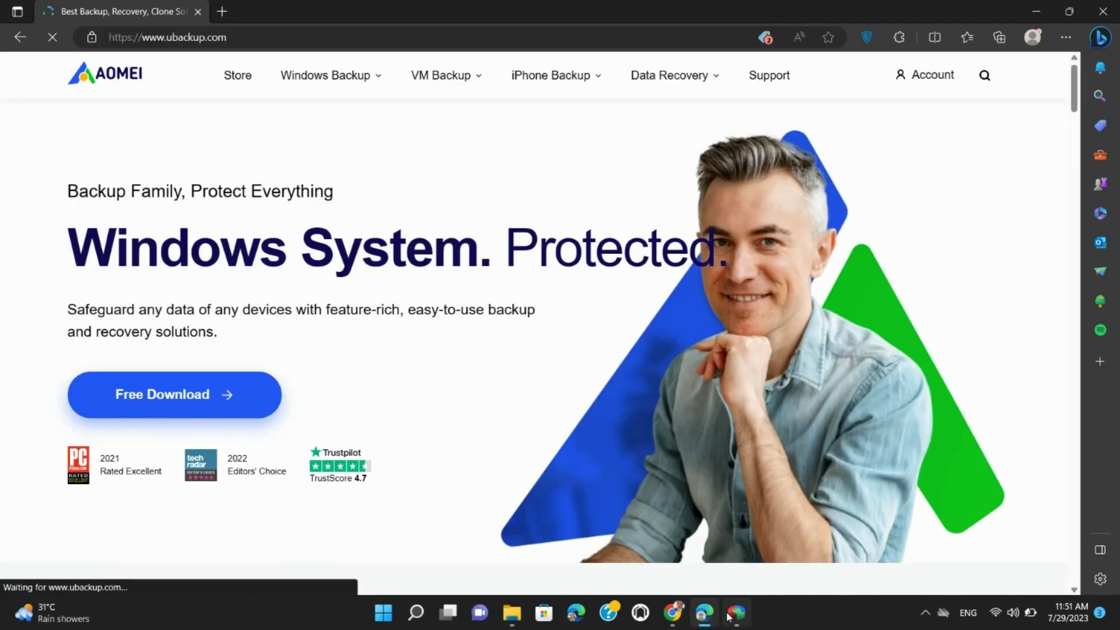
Launch Partition Assistant, minimize it, and close the ubackup.com Flash Sale popup.
click(735, 612)
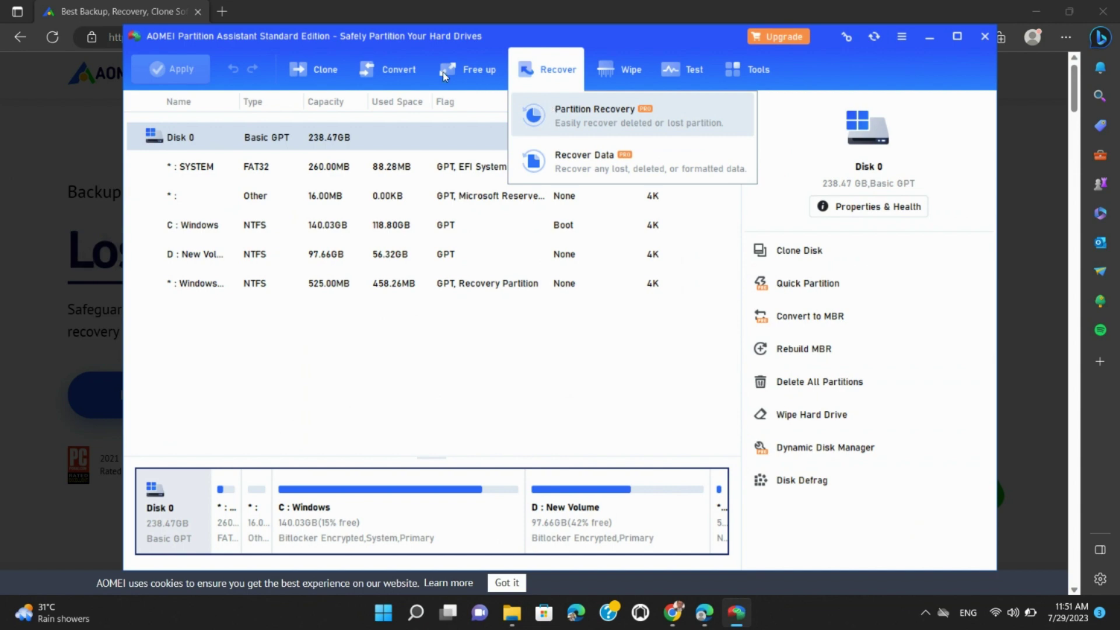
mouse_move(314, 69)
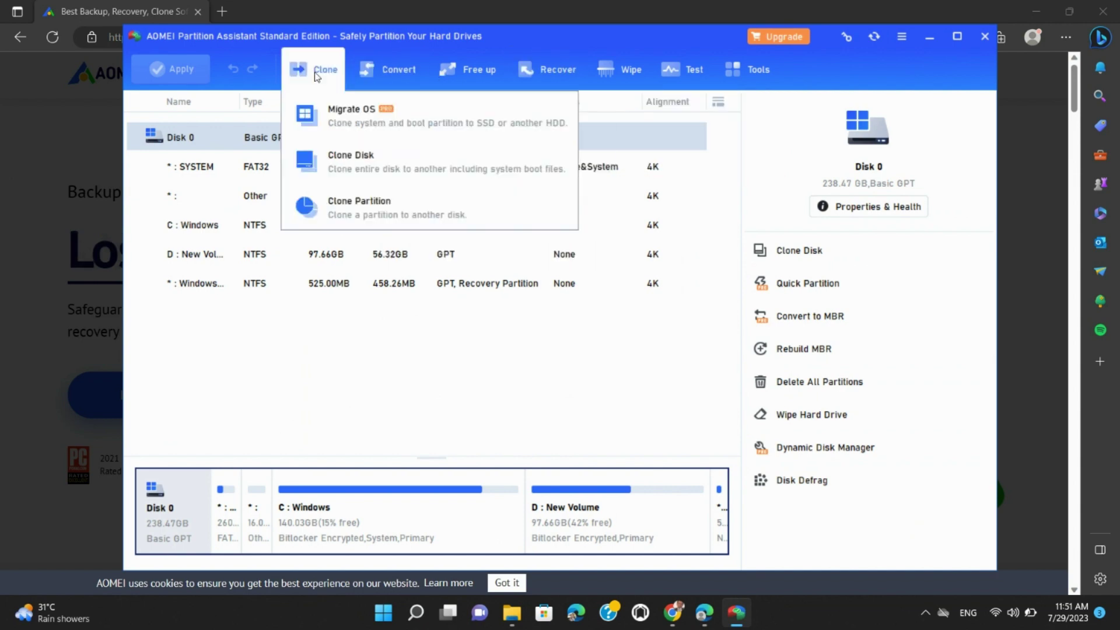
click(33, 282)
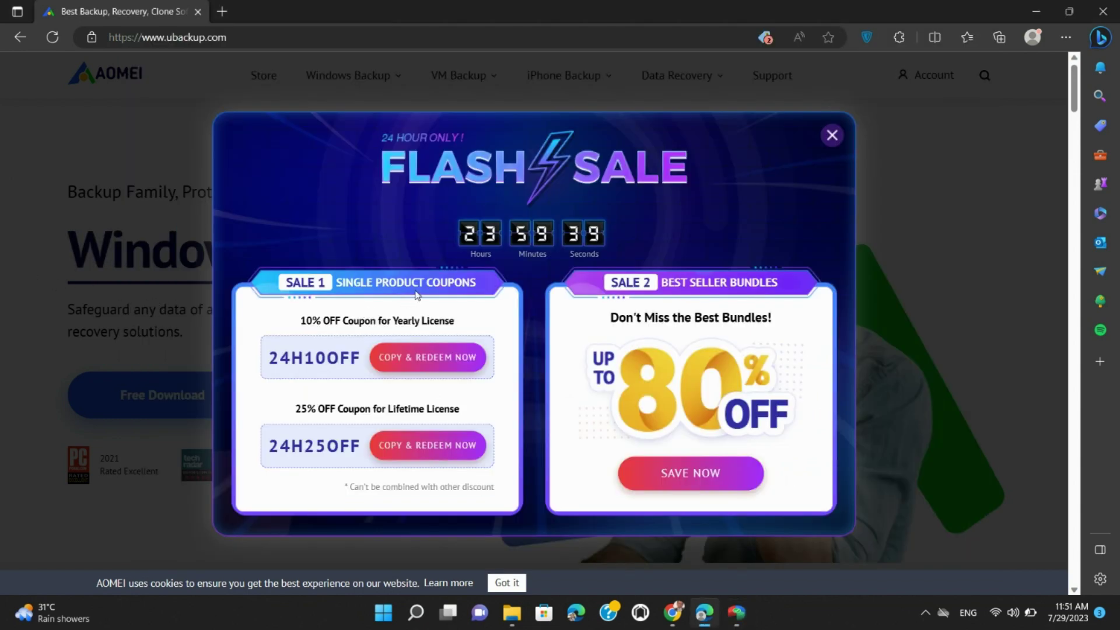
click(833, 139)
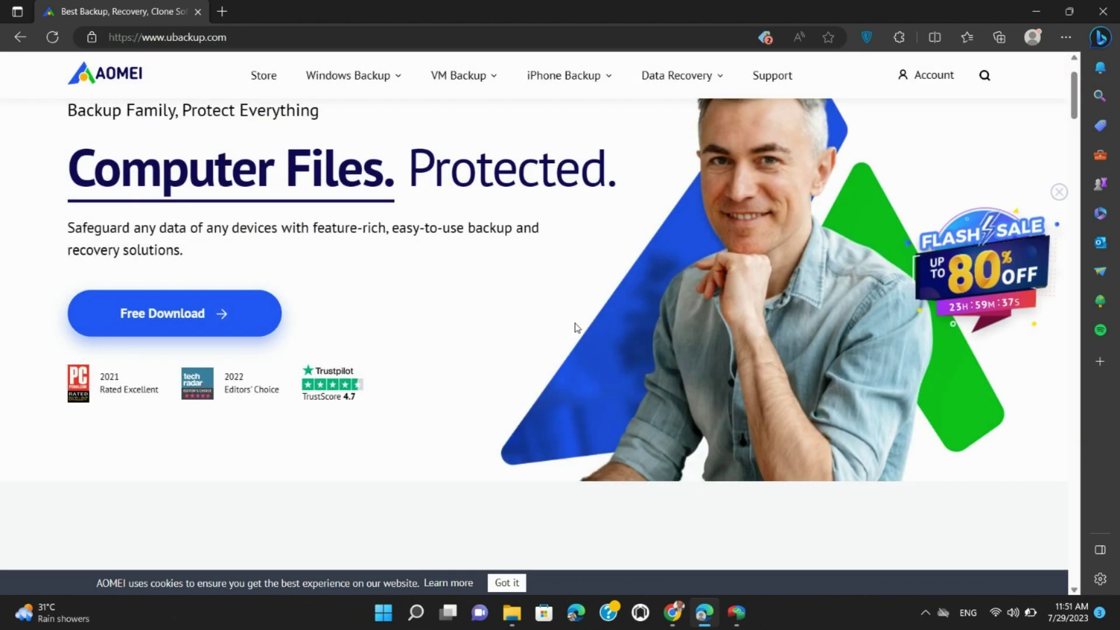
scroll(543, 341, down, 5)
scroll(506, 357, down, 3)
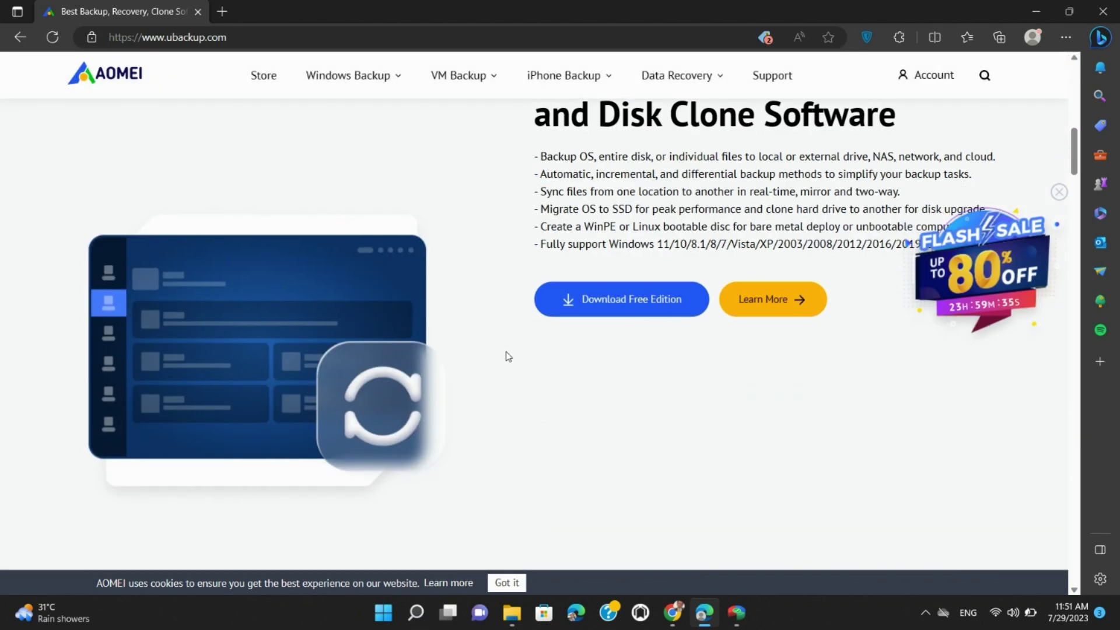
Restore the AOMEI Partition Assistant window from the taskbar to show Disk 0.
click(737, 612)
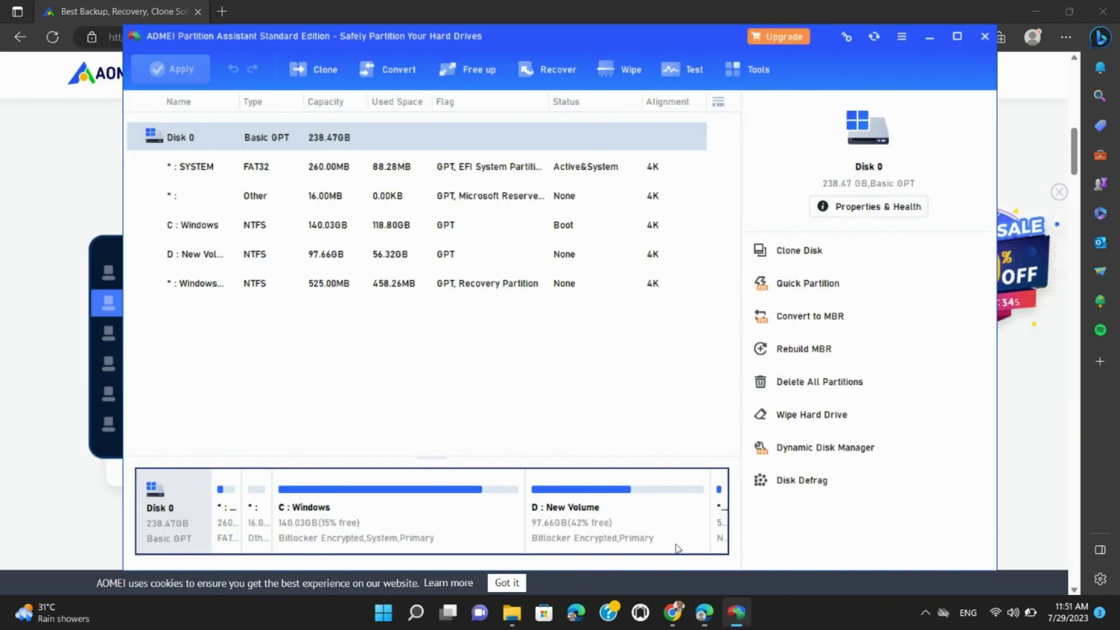